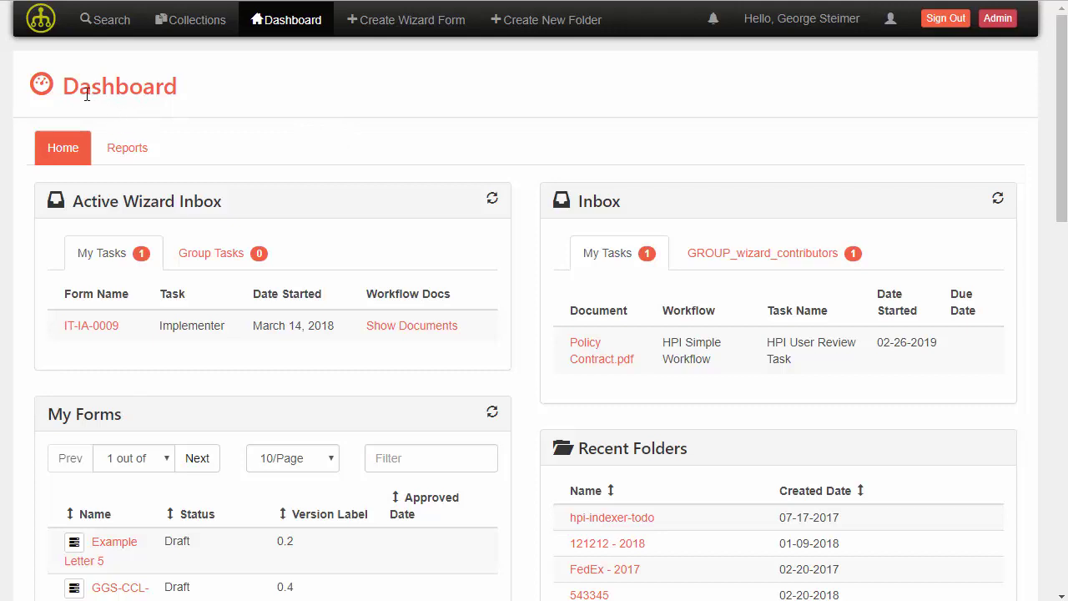
Scroll the dashboard down to the Invoice Index Queue listing four invoice PDFs from 03-19-2019
scroll(488, 265, down, 8)
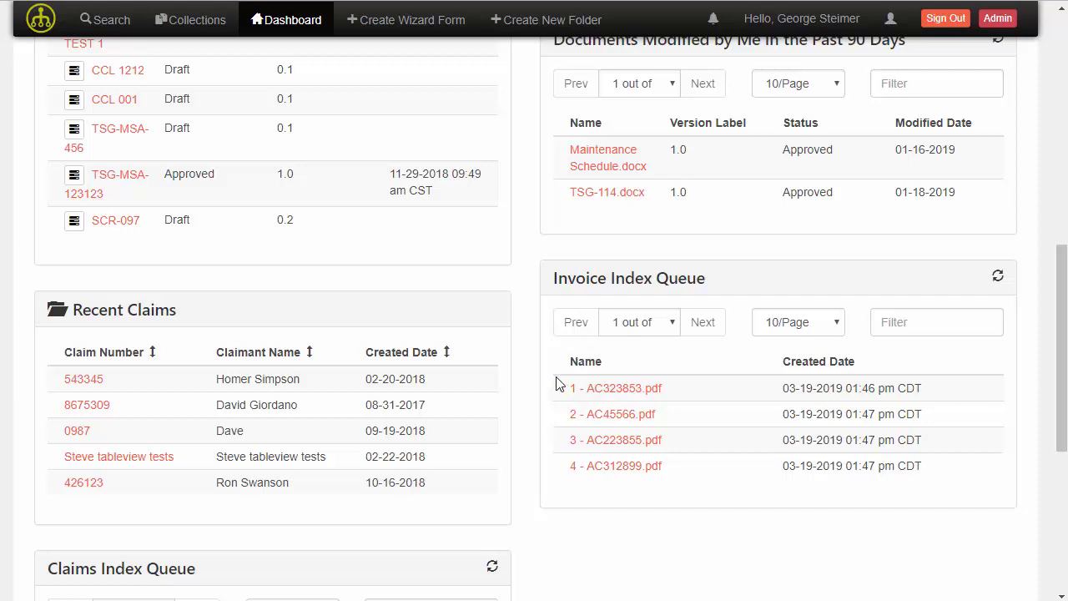
Open AC323853.pdf for indexing and set the vendor to Acme Services, Inc
click(603, 393)
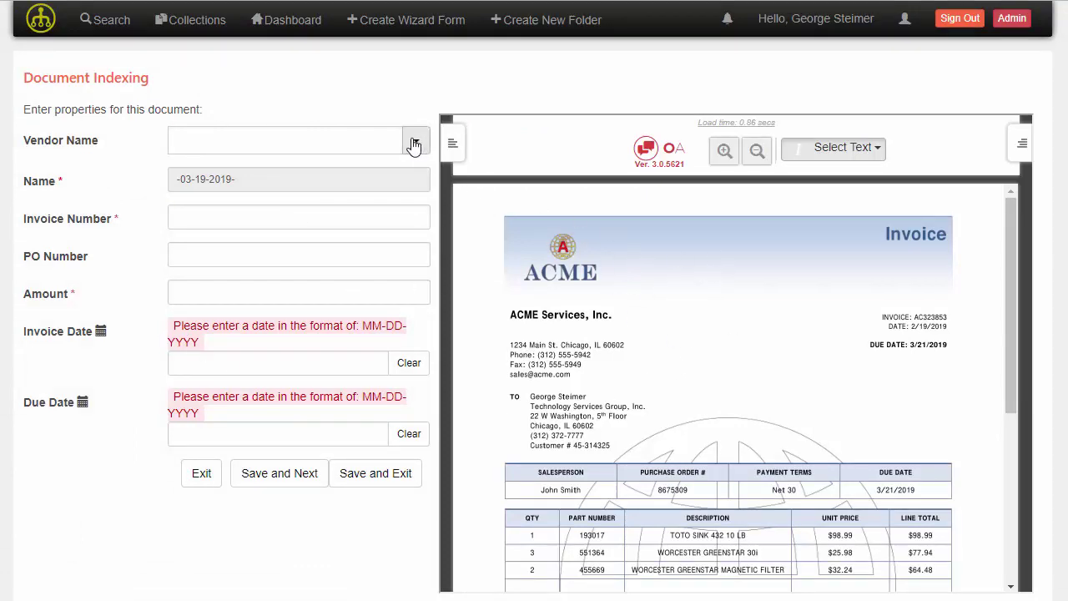
click(342, 140)
text(Ac)
key(Down)
key(Return)
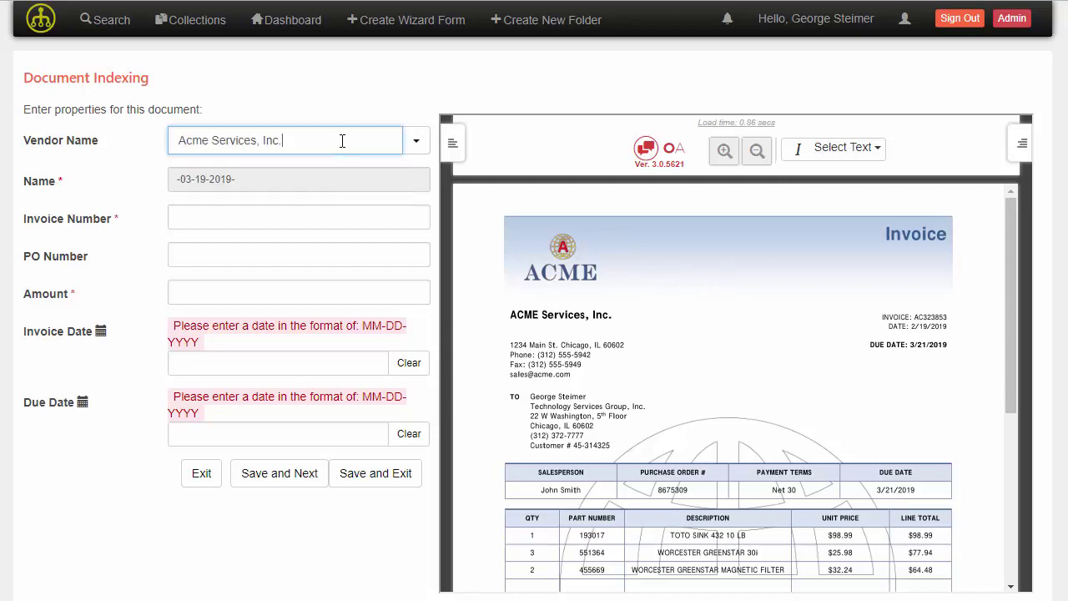
Capture invoice number AC323853, PO 8675309 and amount $154.33 from the invoice viewer
click(247, 213)
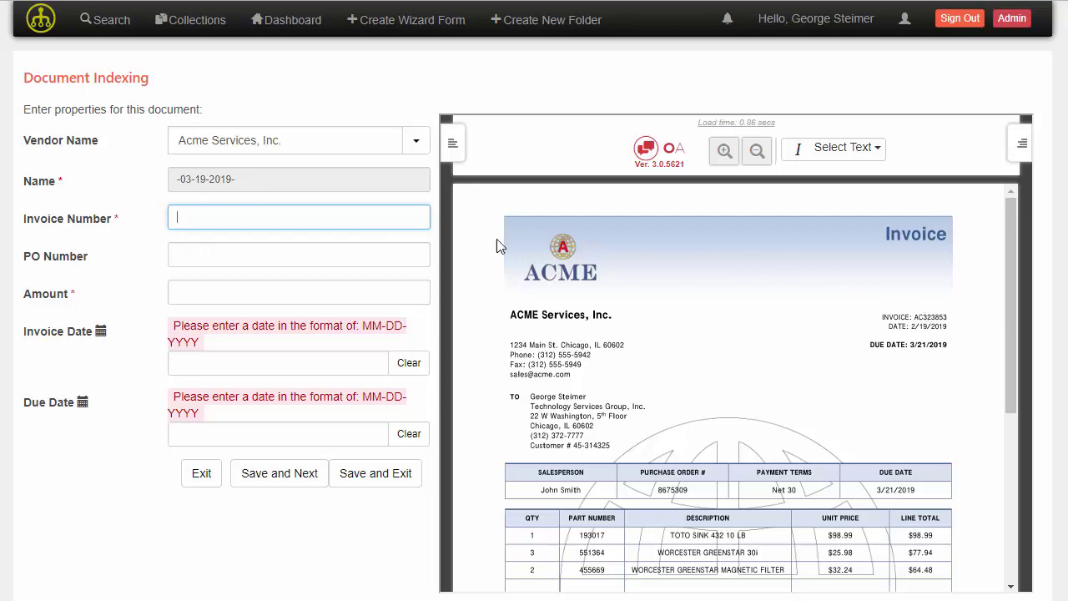
double_click(929, 316)
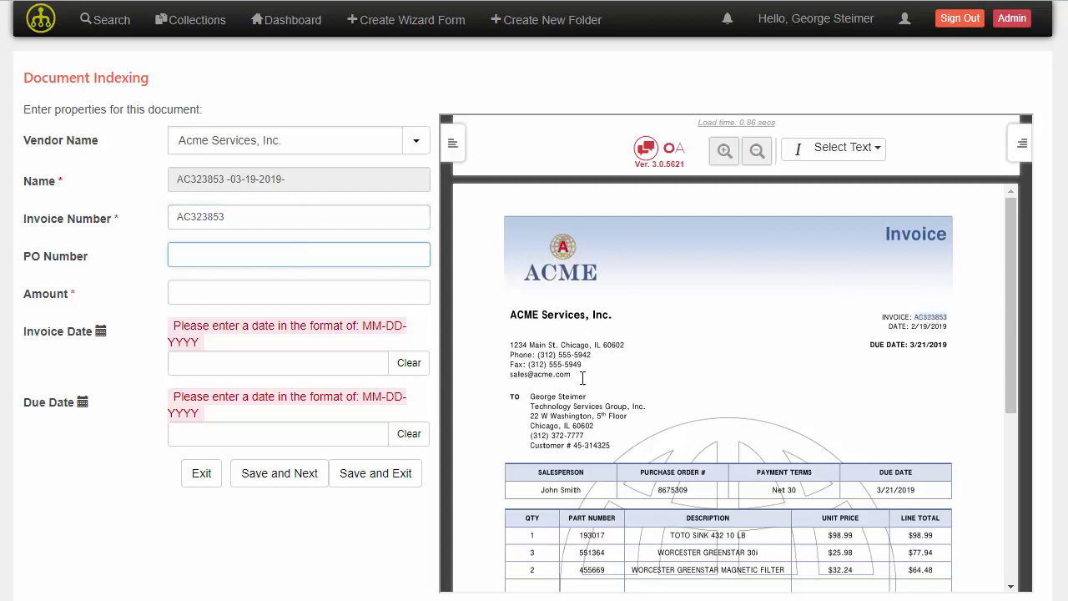
double_click(673, 490)
scroll(718, 351, down, 3)
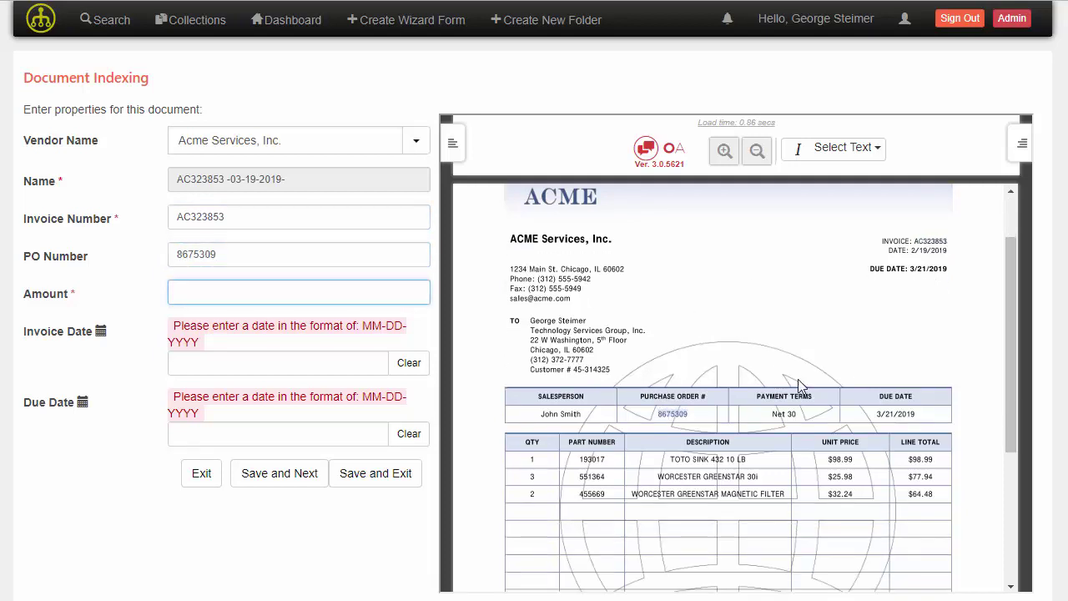
double_click(922, 476)
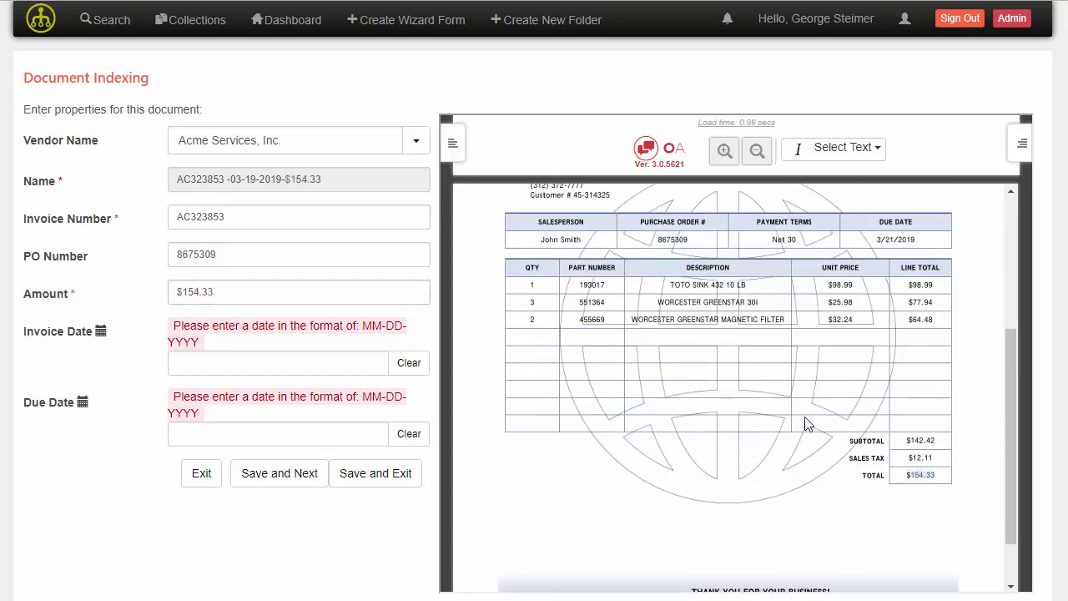
scroll(805, 425, up, 3)
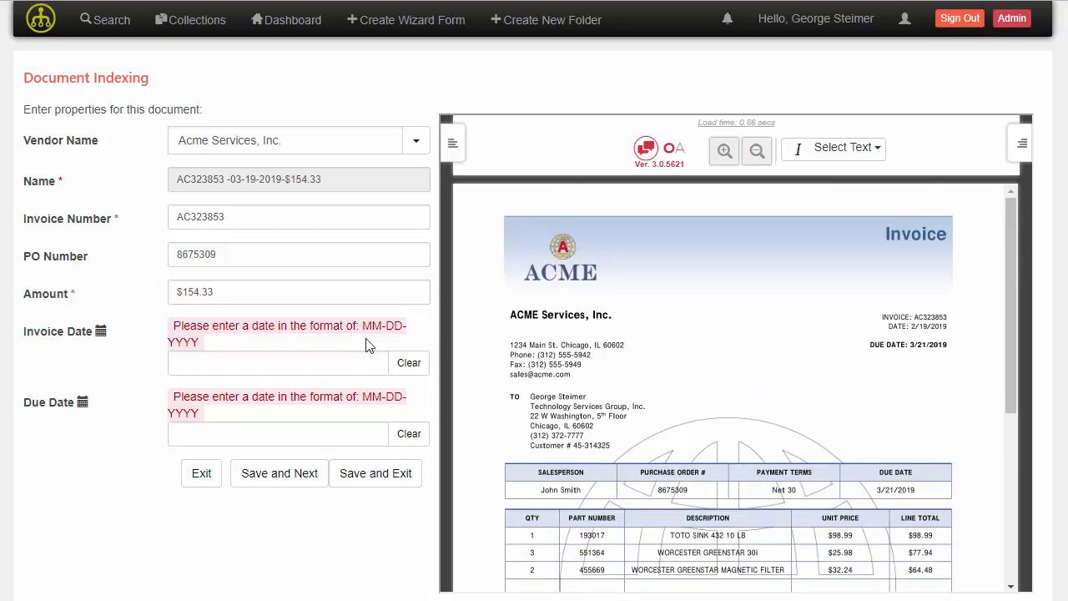
Set invoice date 02-19-2019 and due date 03-21-2019, then save and load the next invoice
click(257, 365)
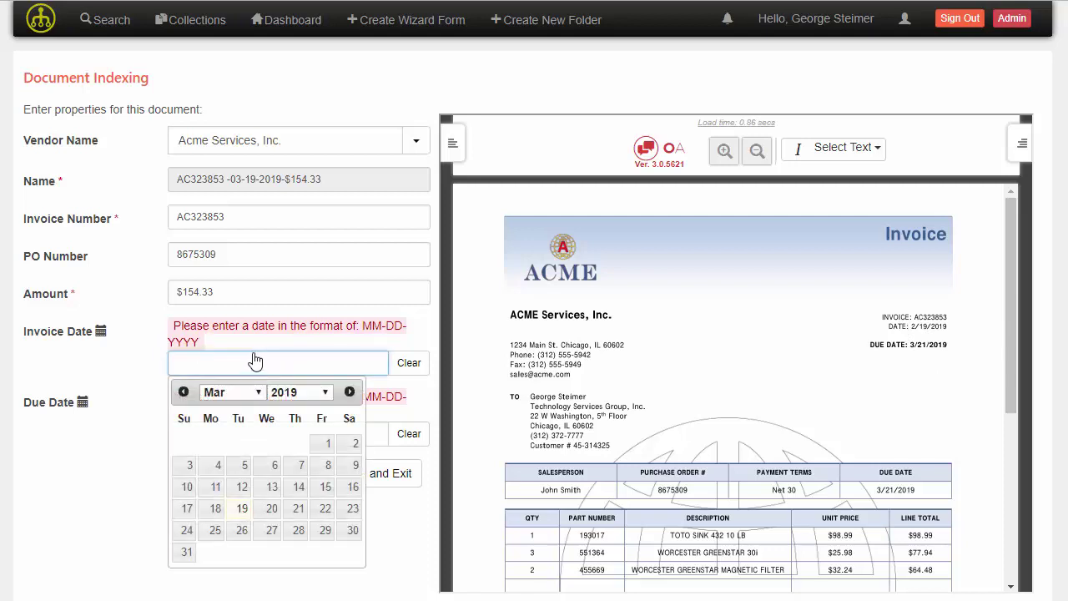
click(183, 392)
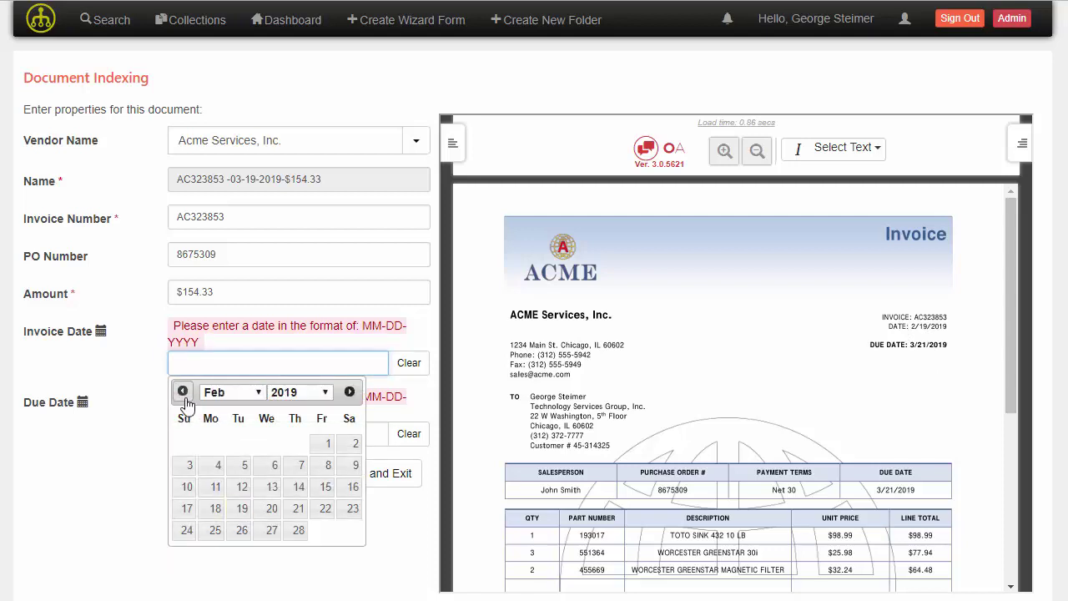
click(242, 509)
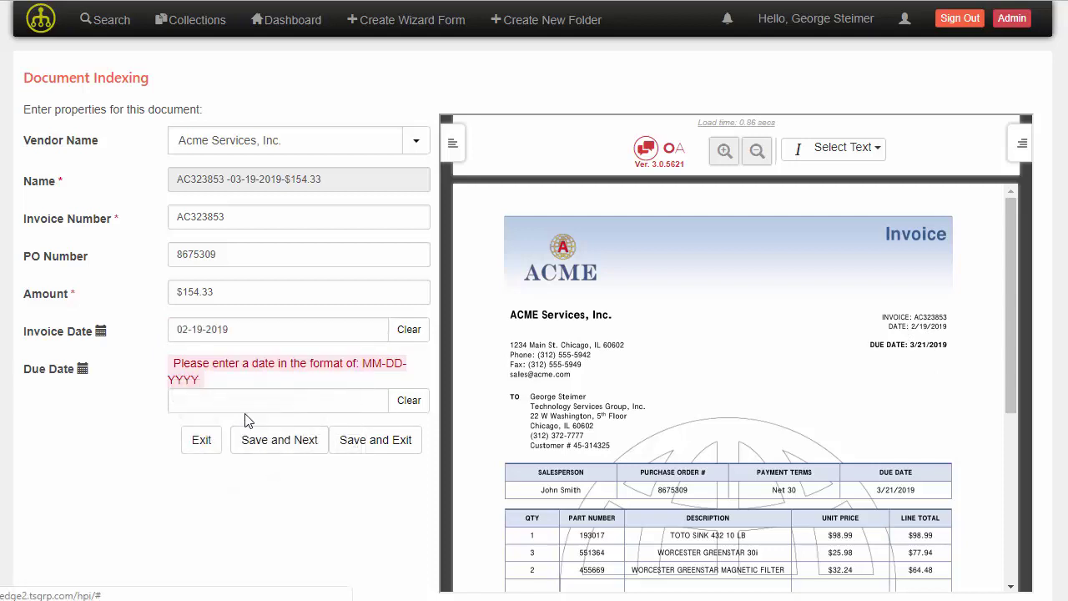
click(250, 410)
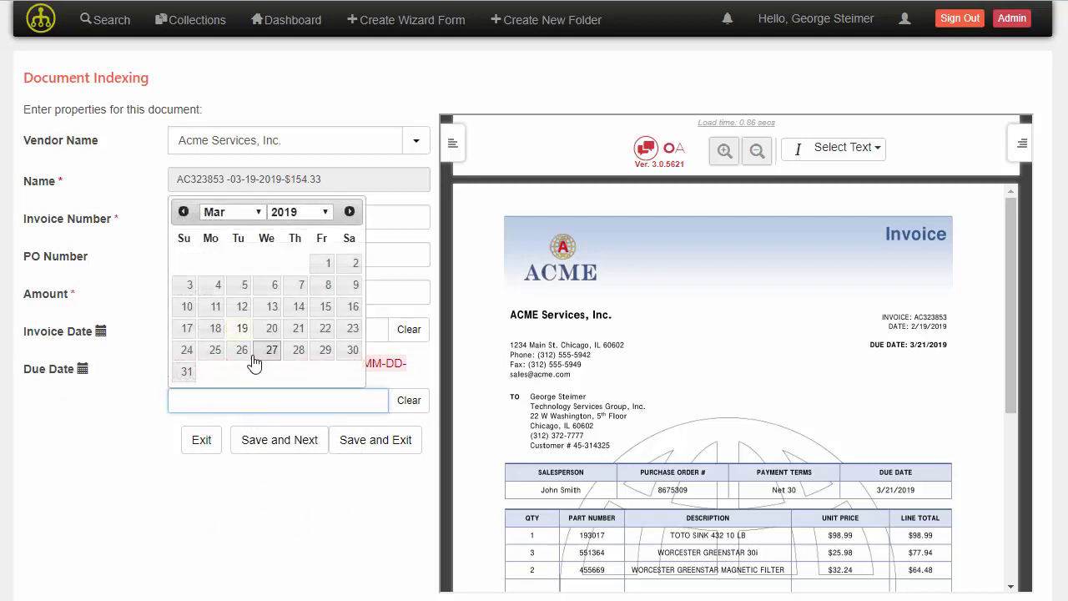
click(288, 336)
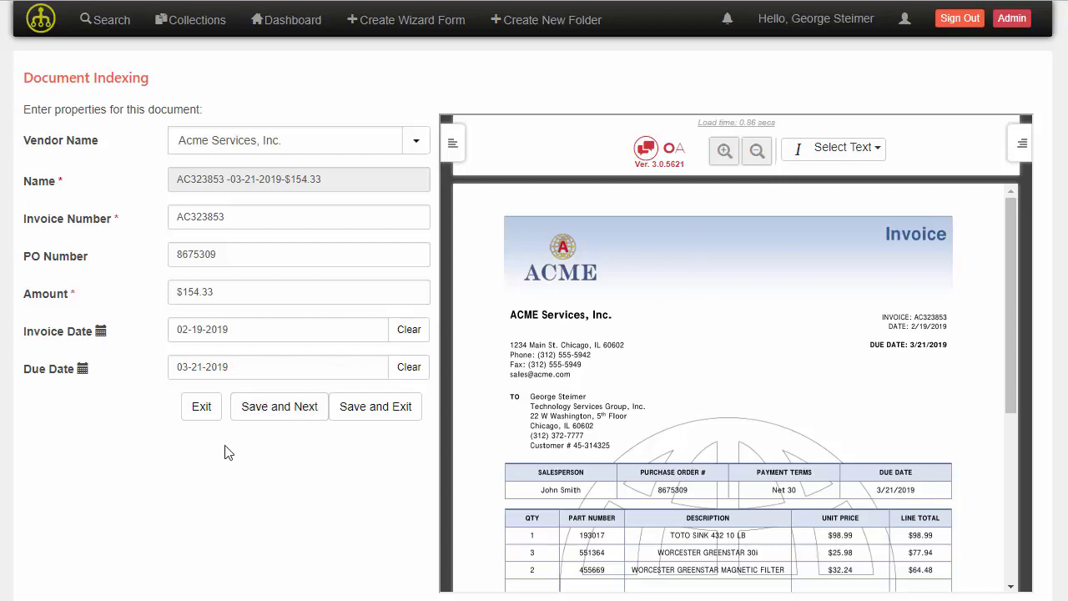
click(261, 409)
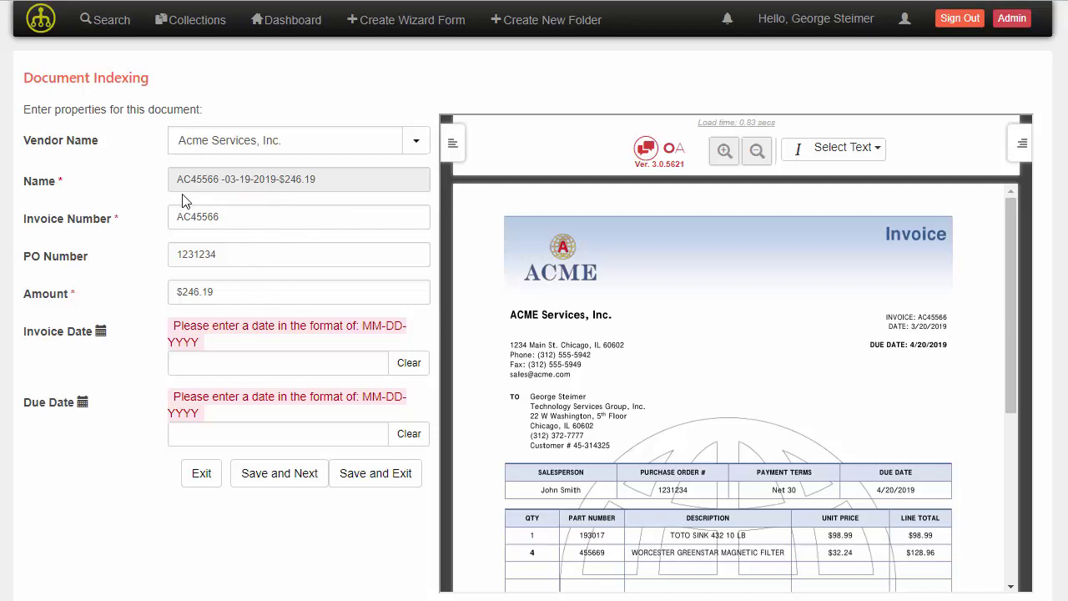
Give AC45566 invoice date 03-20-2019 and due date 04-20-2019, then save and advance
scroll(787, 358, down, 4)
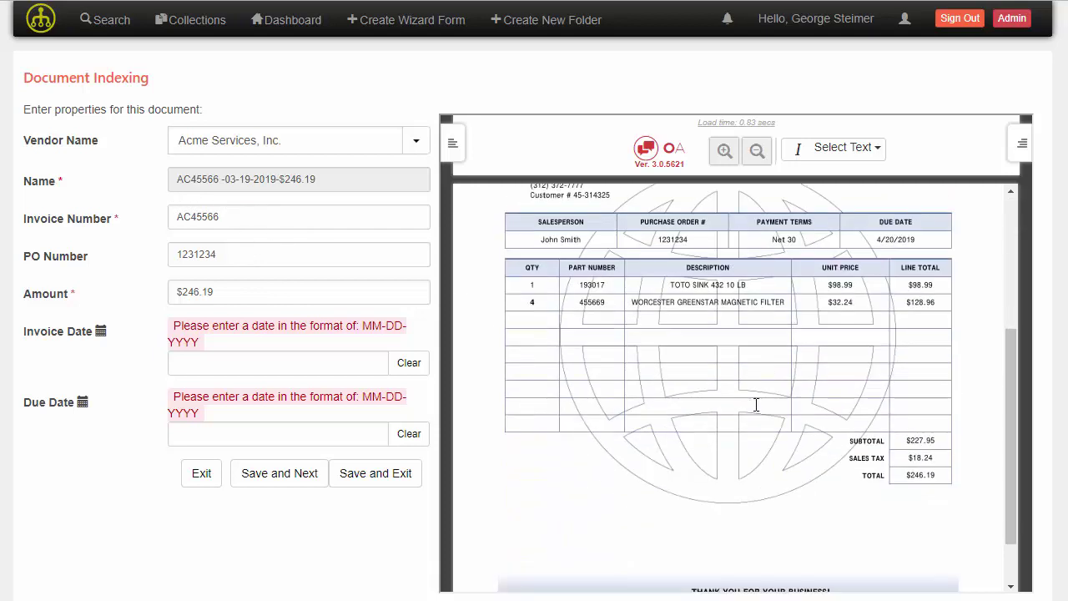
scroll(739, 413, up, 4)
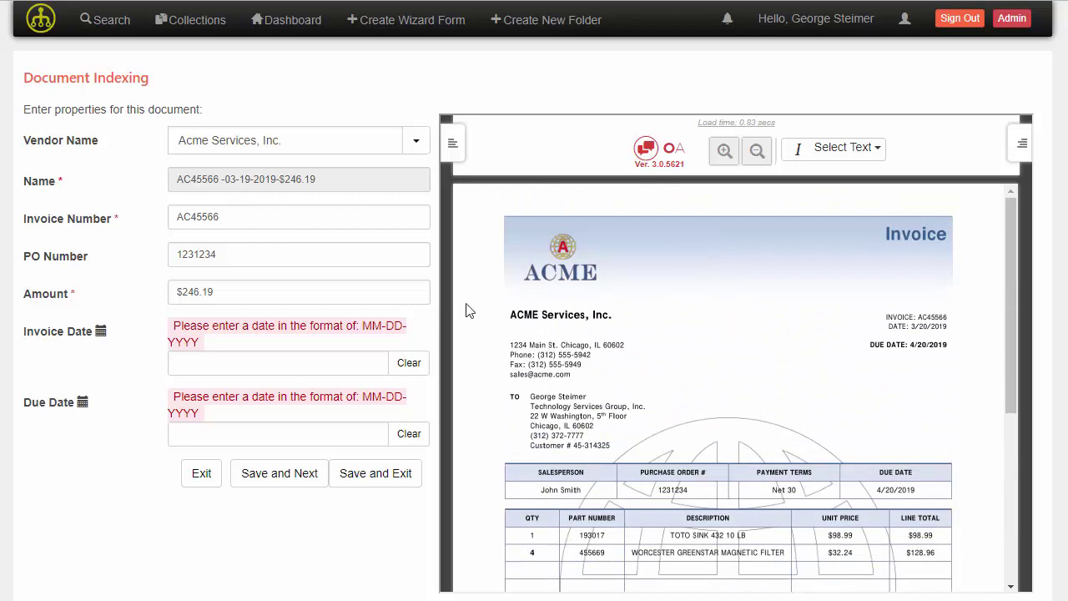
click(272, 370)
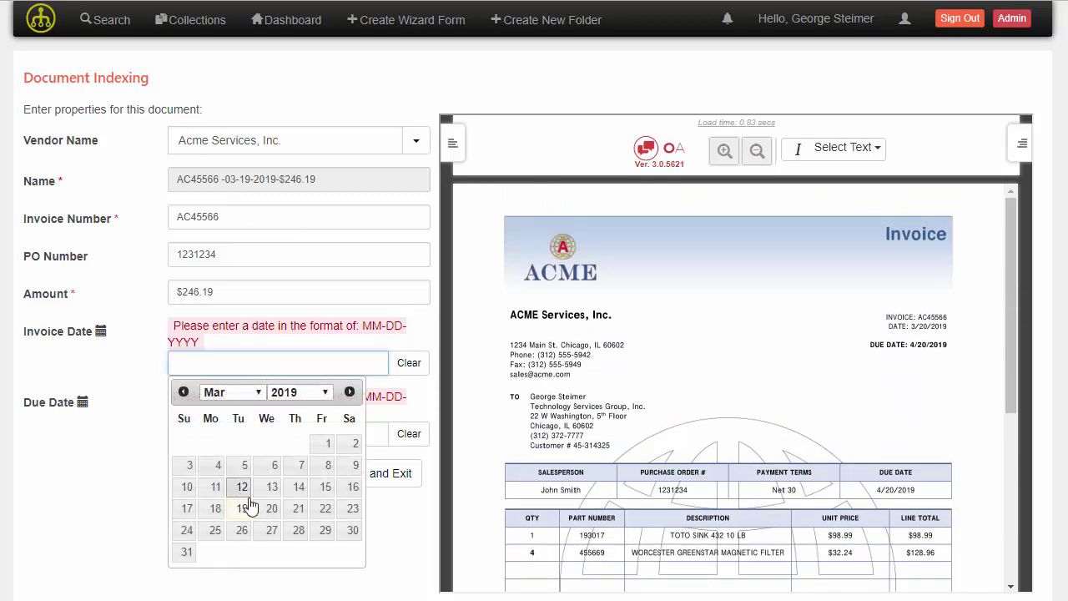
click(271, 509)
click(261, 405)
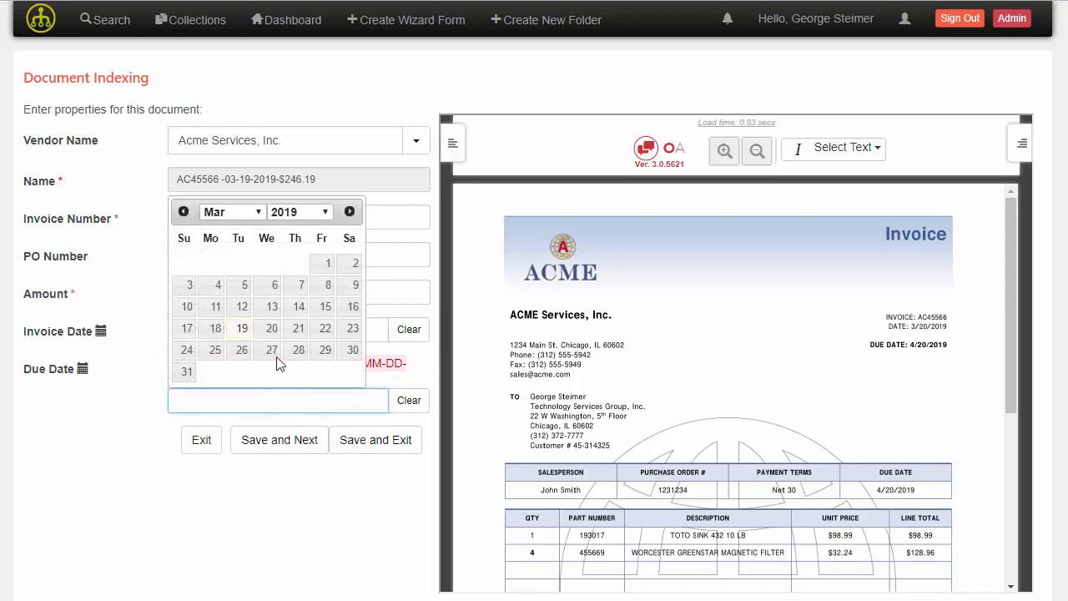
click(351, 212)
click(353, 307)
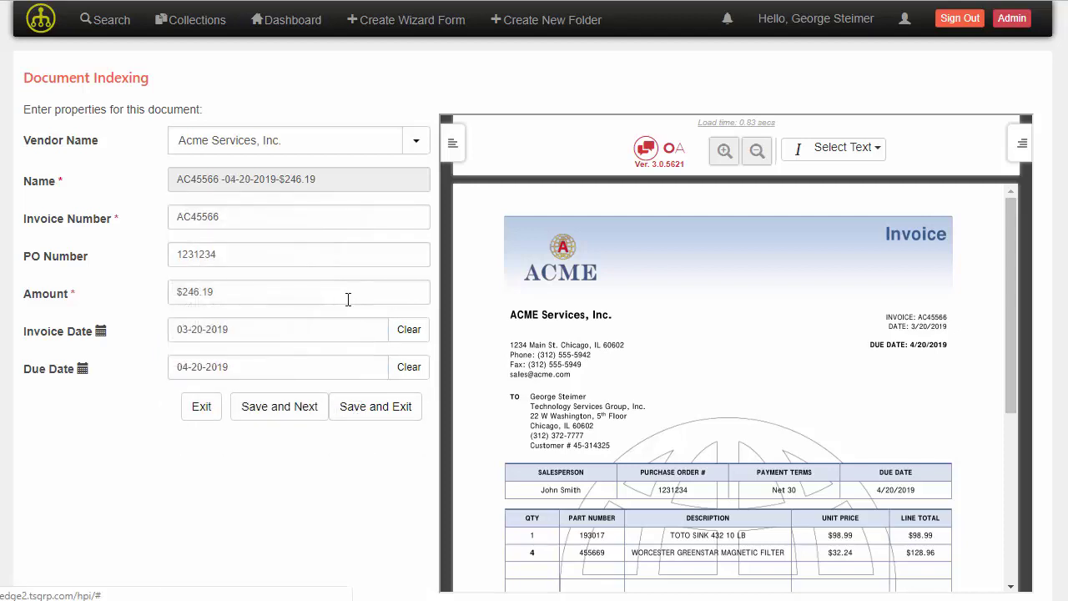
click(279, 407)
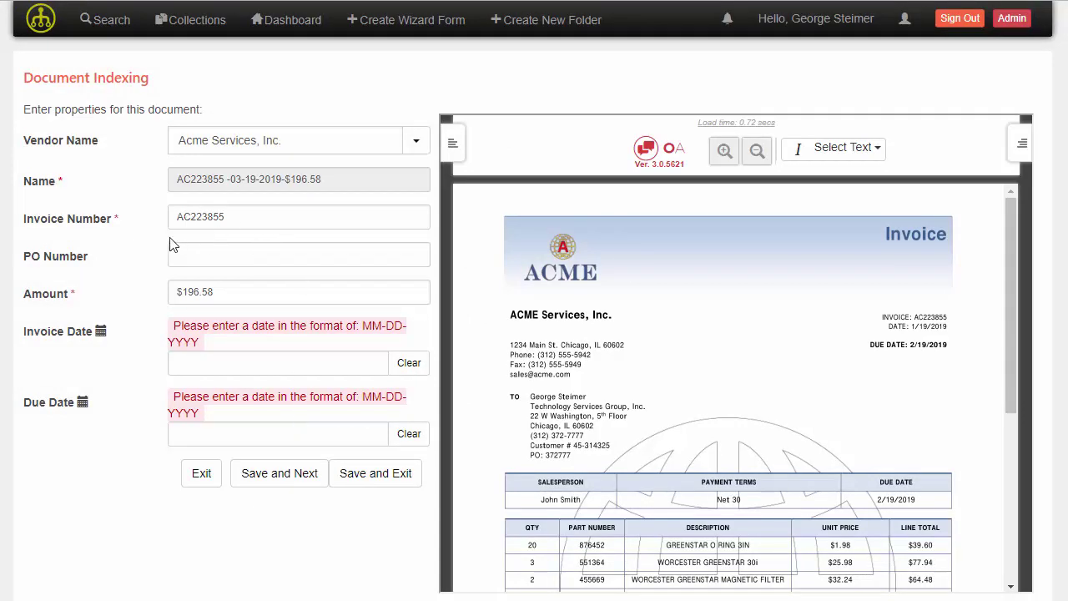
Fill the empty PO Number field with 372777 taken from the invoice's PO line
scroll(880, 509, down, 5)
scroll(878, 497, up, 5)
click(201, 256)
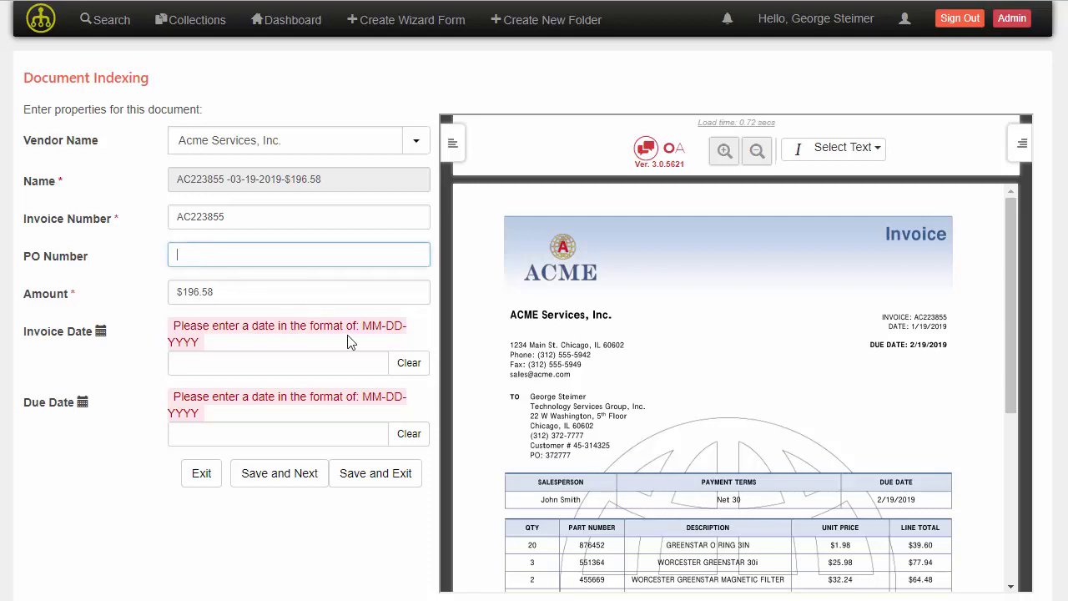
click(557, 455)
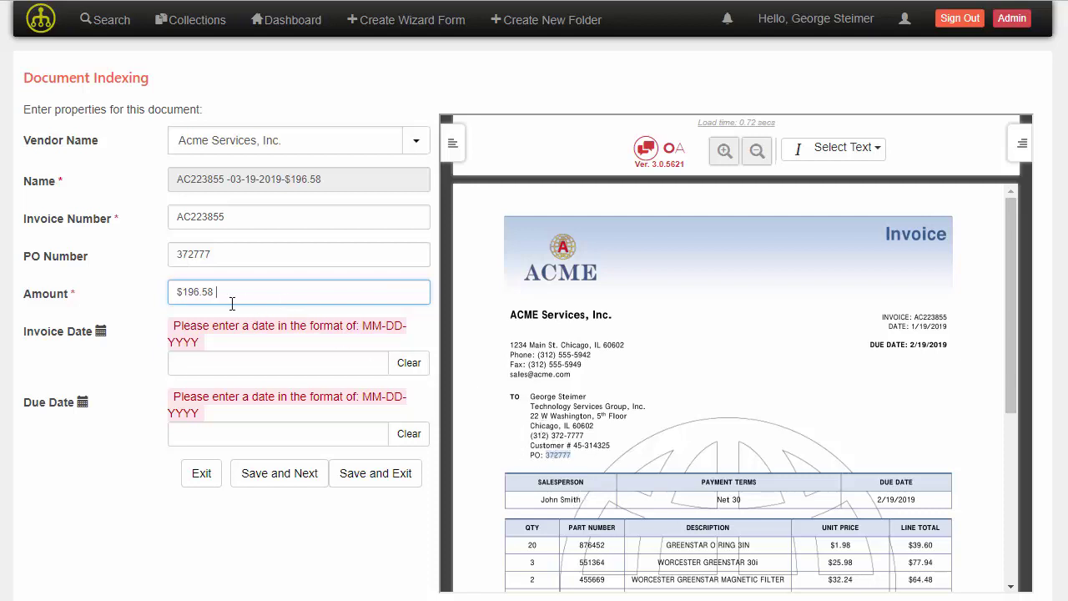
click(238, 256)
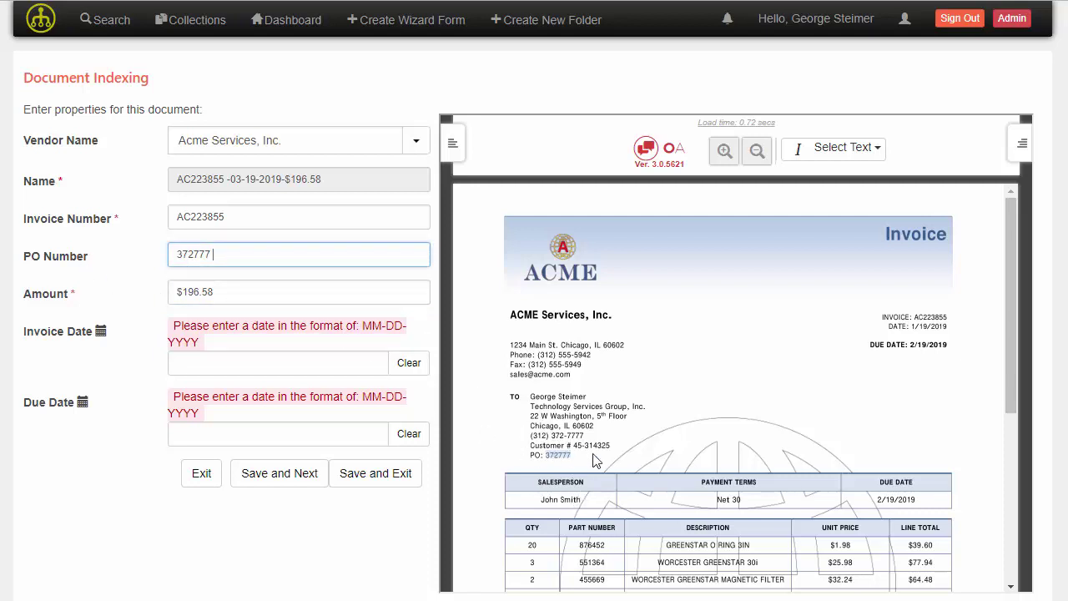
Set invoice date 01-19-2019 and due date 02-19-2019, then save to load AC312899
click(248, 375)
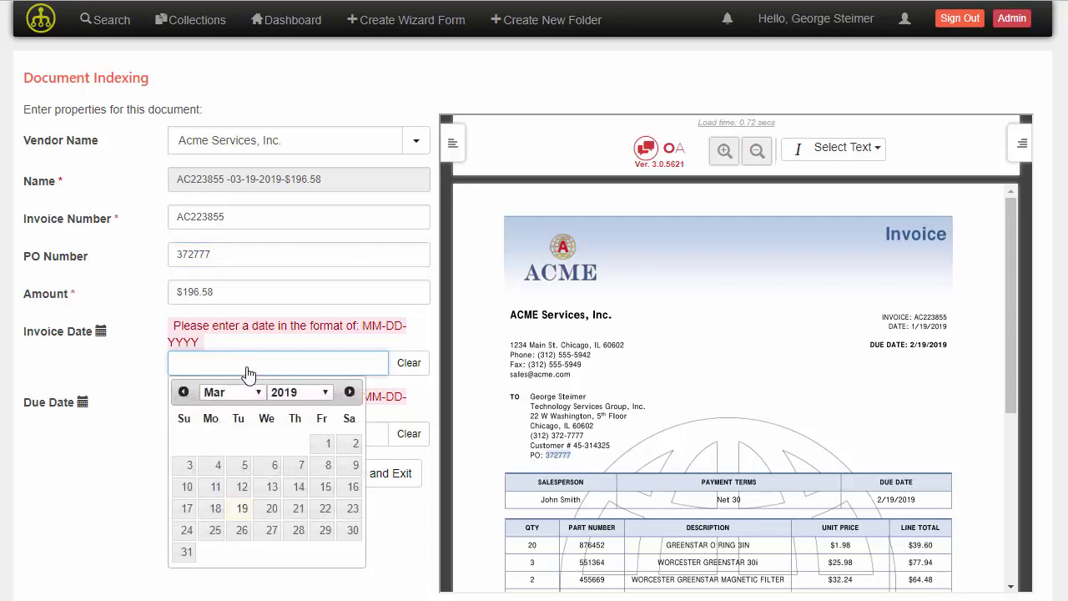
click(186, 394)
click(185, 394)
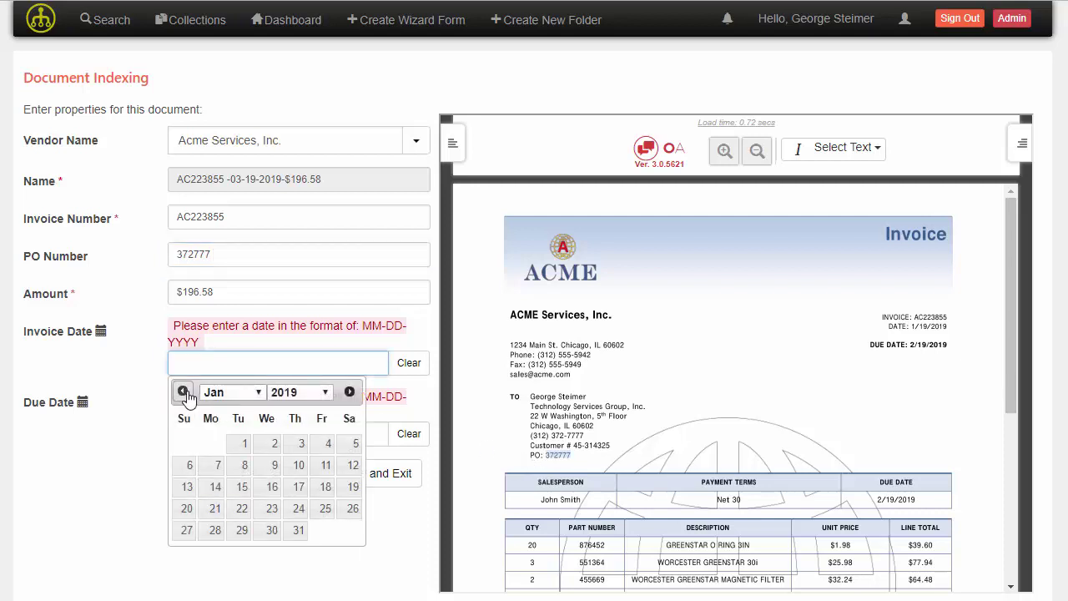
click(351, 487)
click(237, 408)
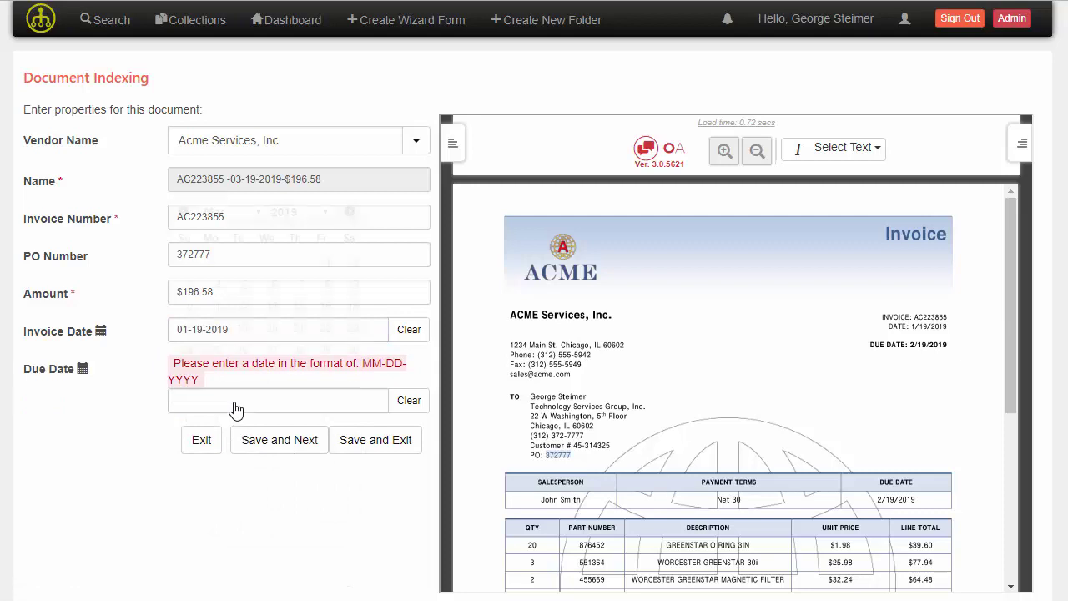
click(184, 211)
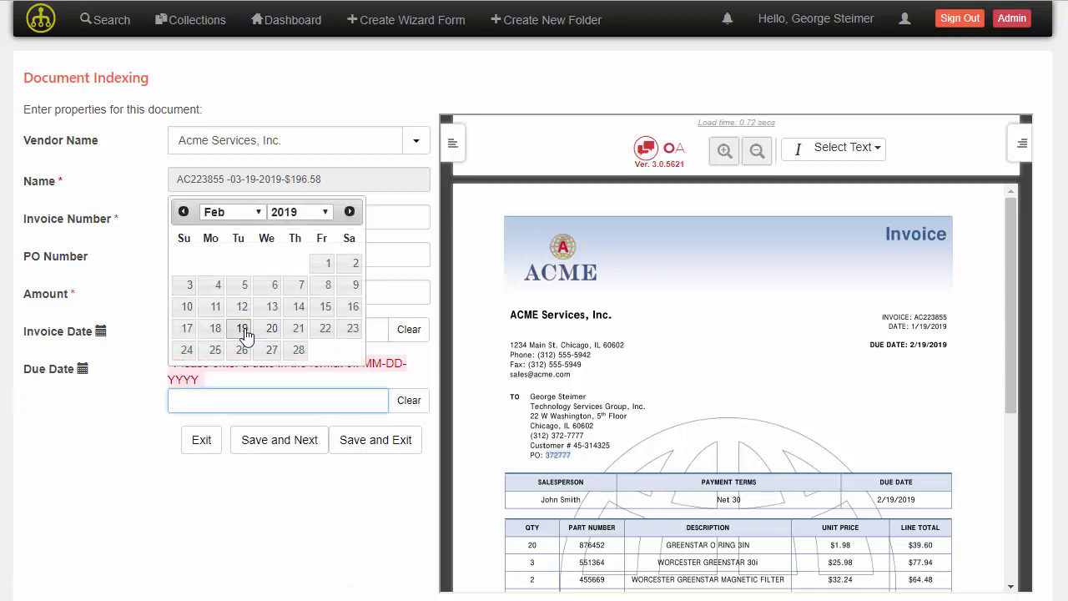
click(242, 329)
click(285, 419)
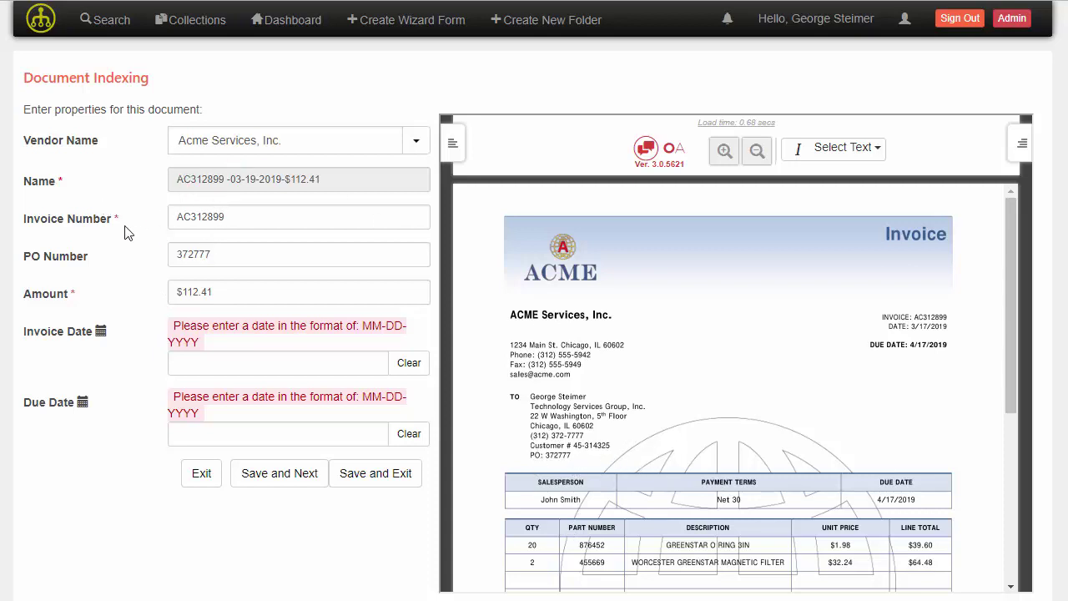
scroll(730, 414, down, 3)
scroll(732, 417, up, 3)
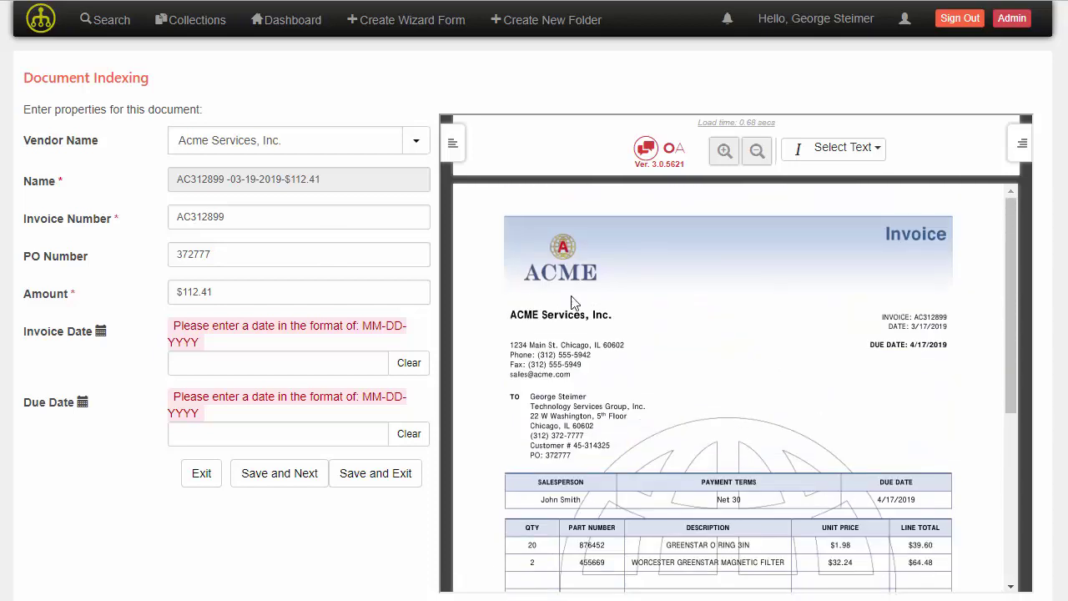